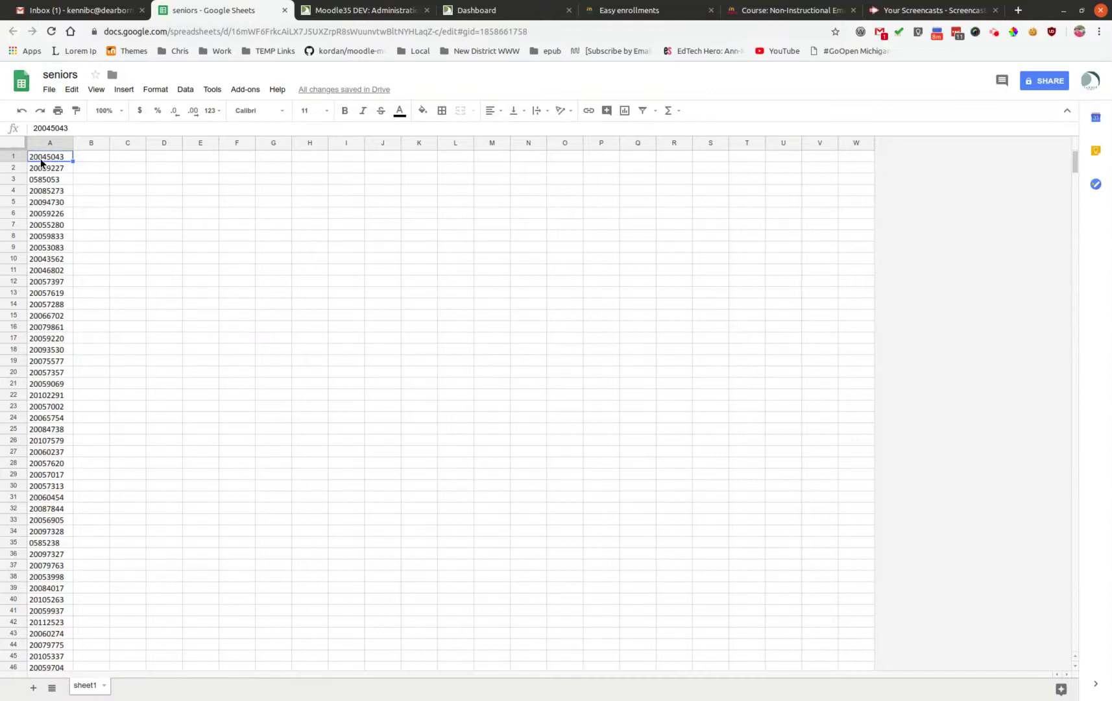
Review the student IDs in column A of the seniors sheet, returning to A1
click(44, 172)
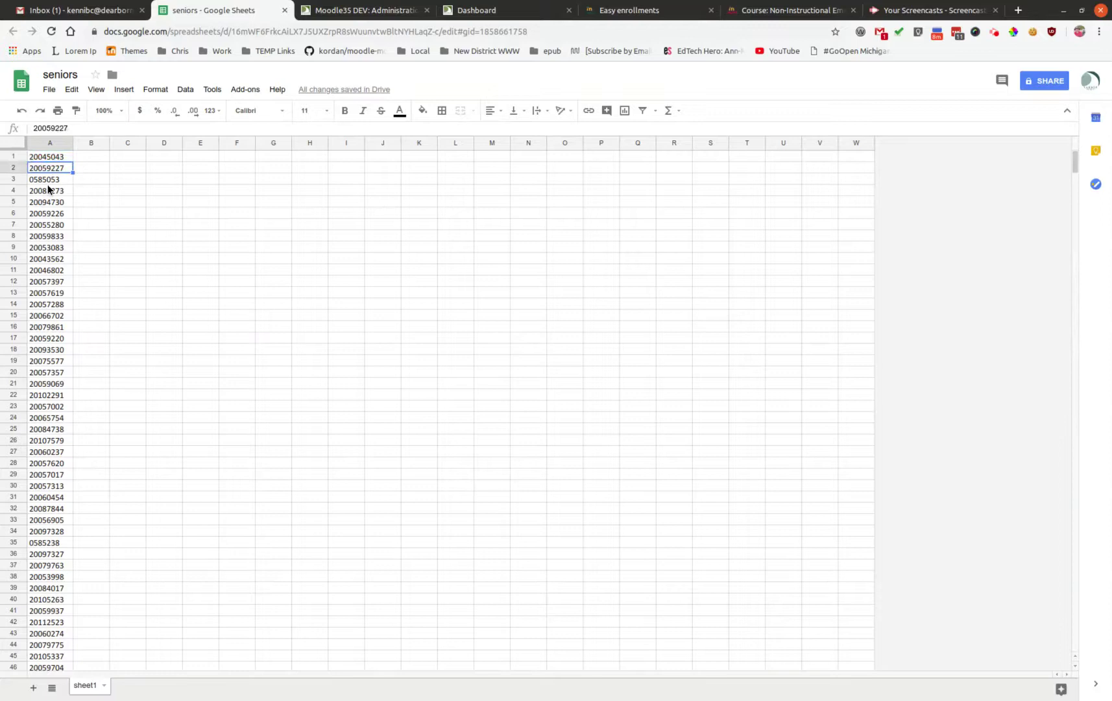
click(47, 188)
click(50, 213)
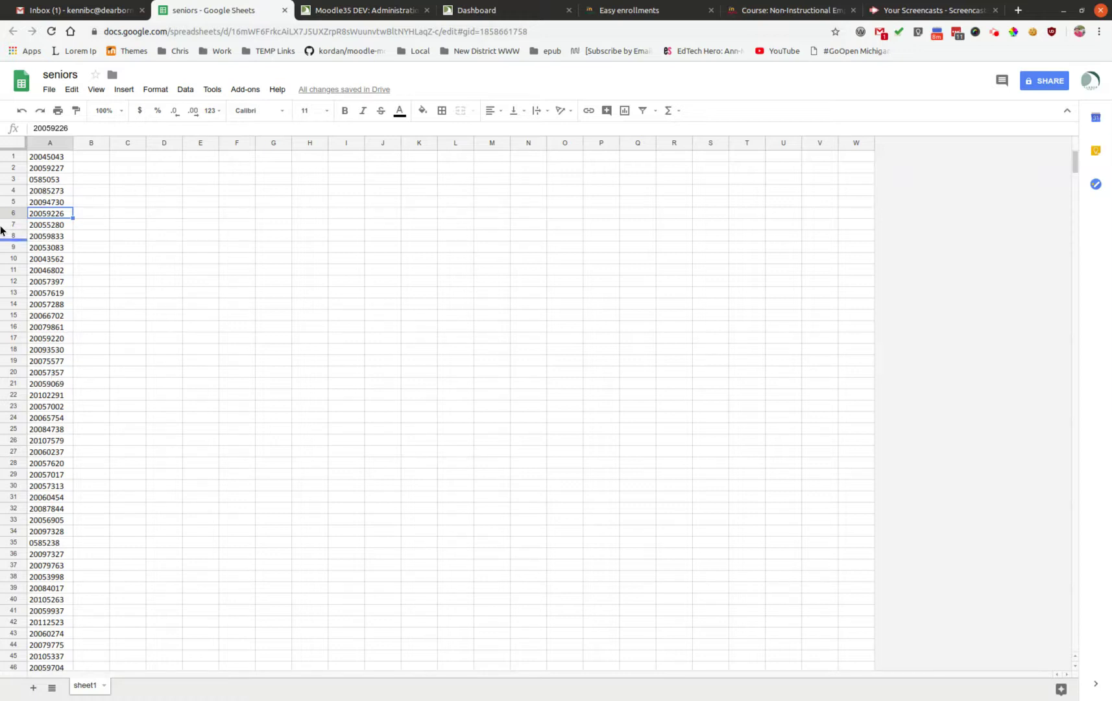
click(47, 158)
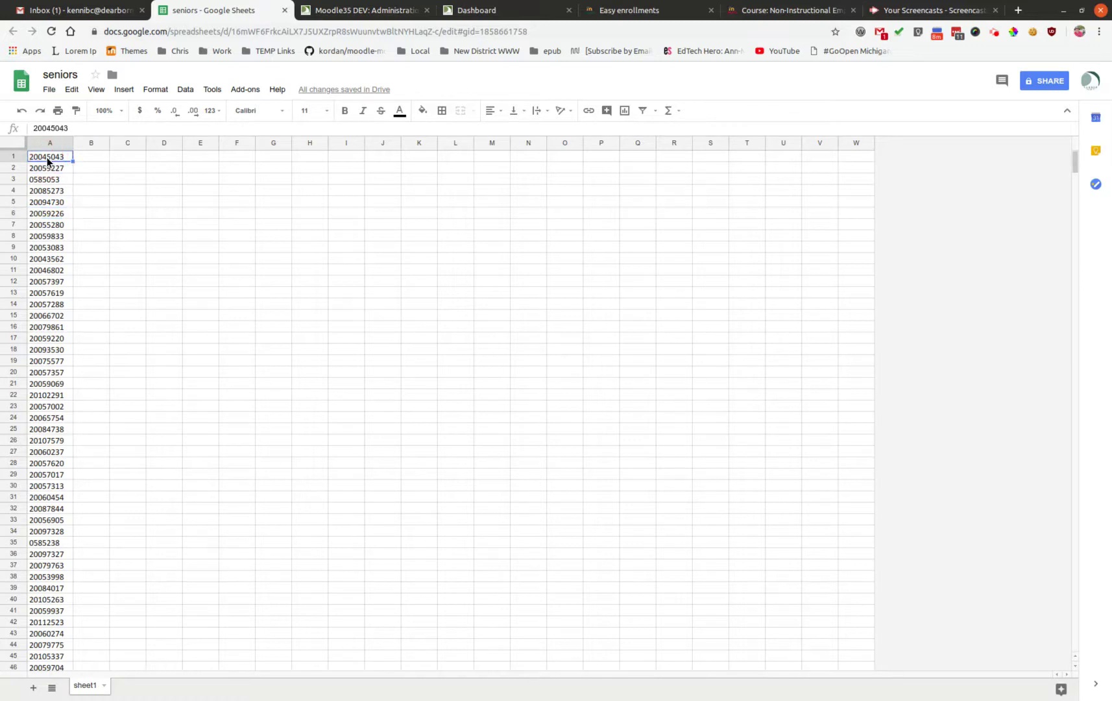
Download the current sheet as the CSV file seniors - sheet1.csv
click(48, 89)
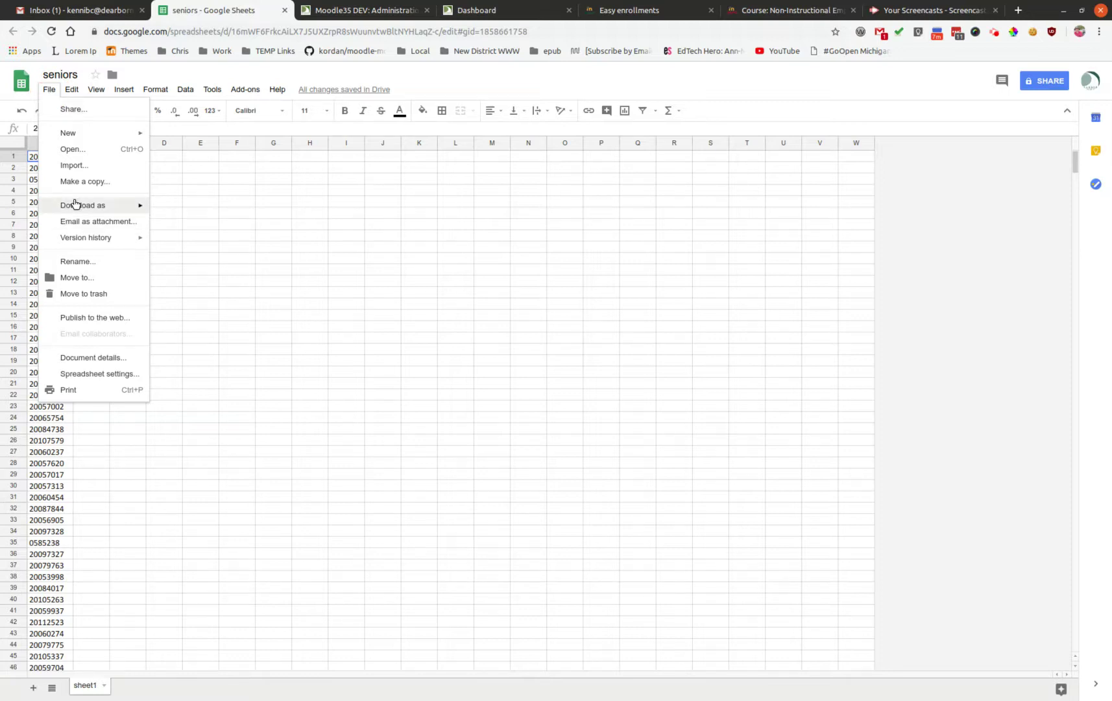
mouse_move(83, 205)
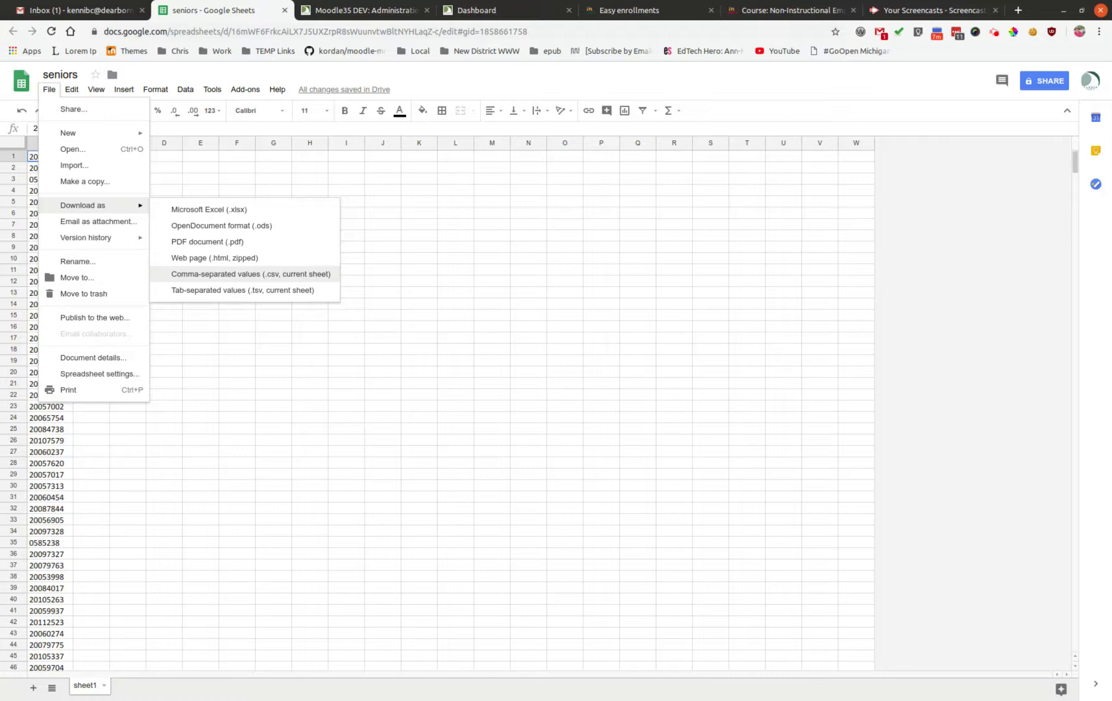
click(231, 276)
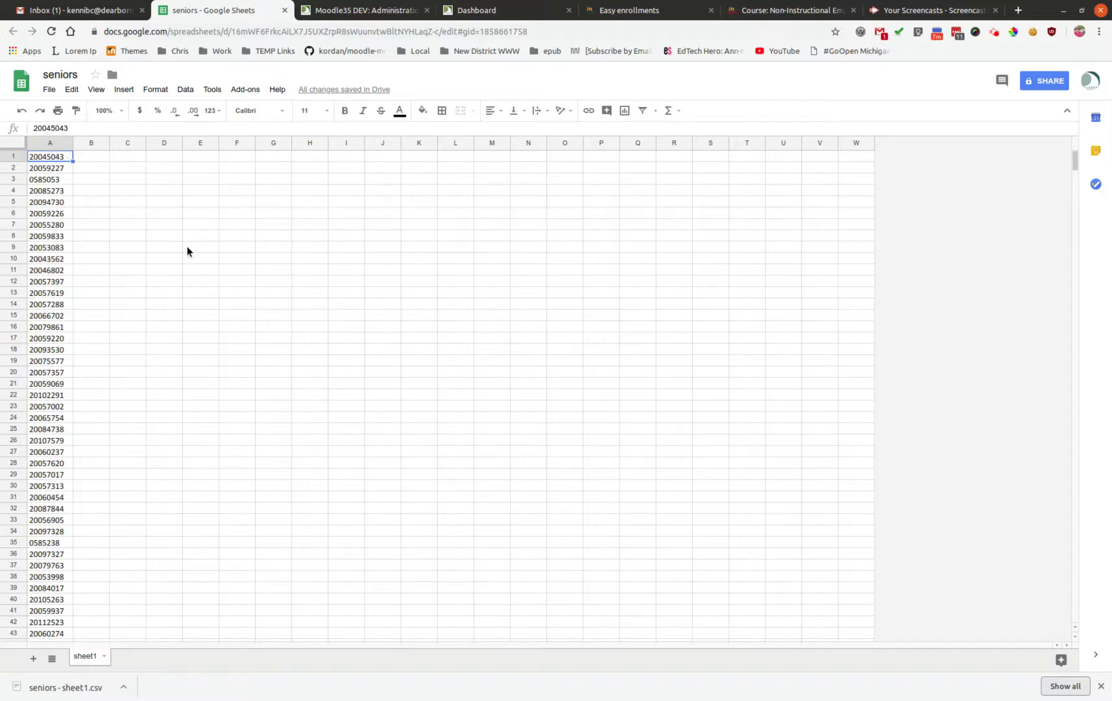
click(1077, 168)
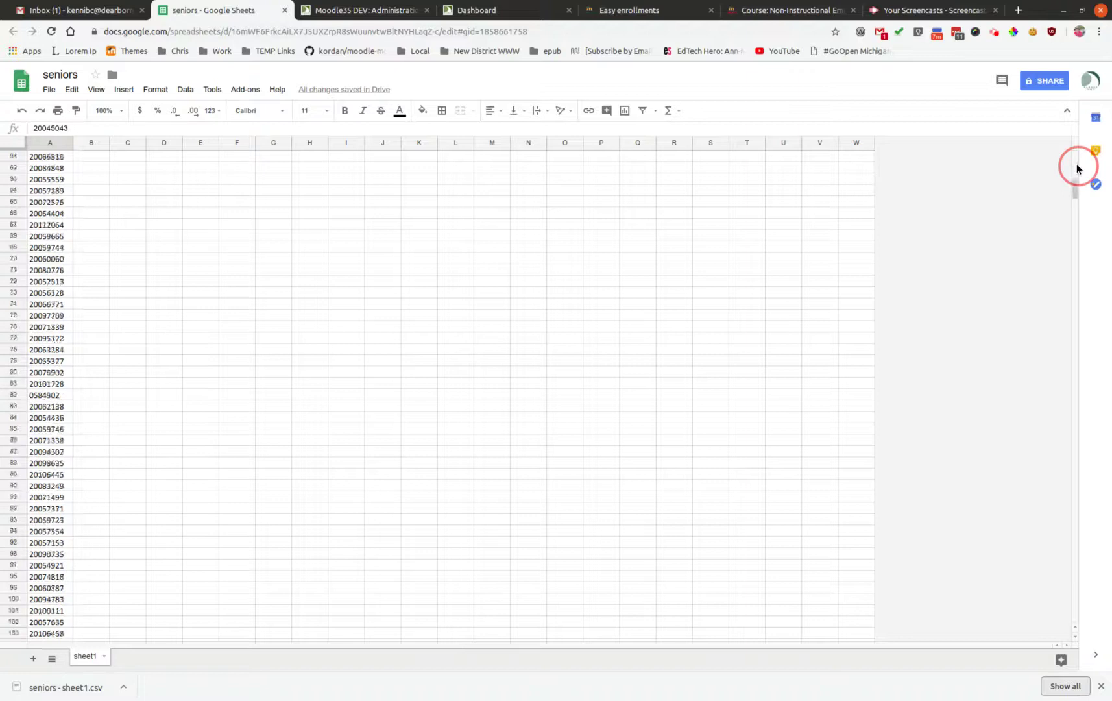
scroll(1077, 168, down, 20)
scroll(1077, 168, down, 20)
scroll(1077, 168, down, 20)
scroll(1077, 168, down, 20)
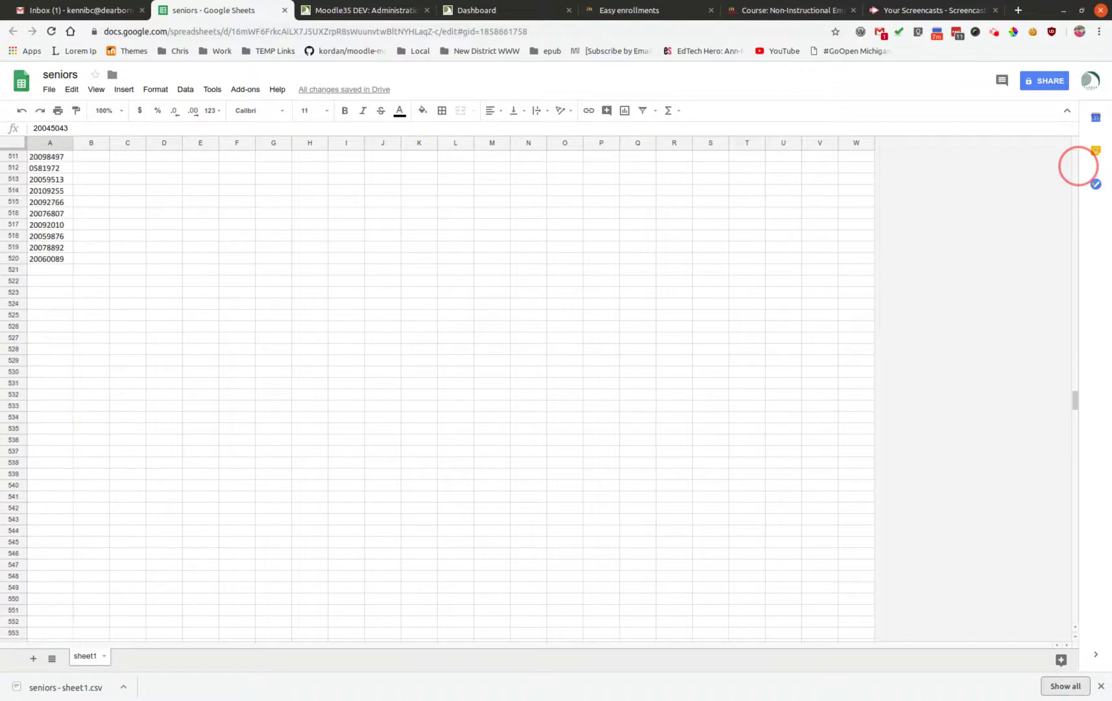
scroll(1077, 168, up, 2)
scroll(1077, 168, up, 20)
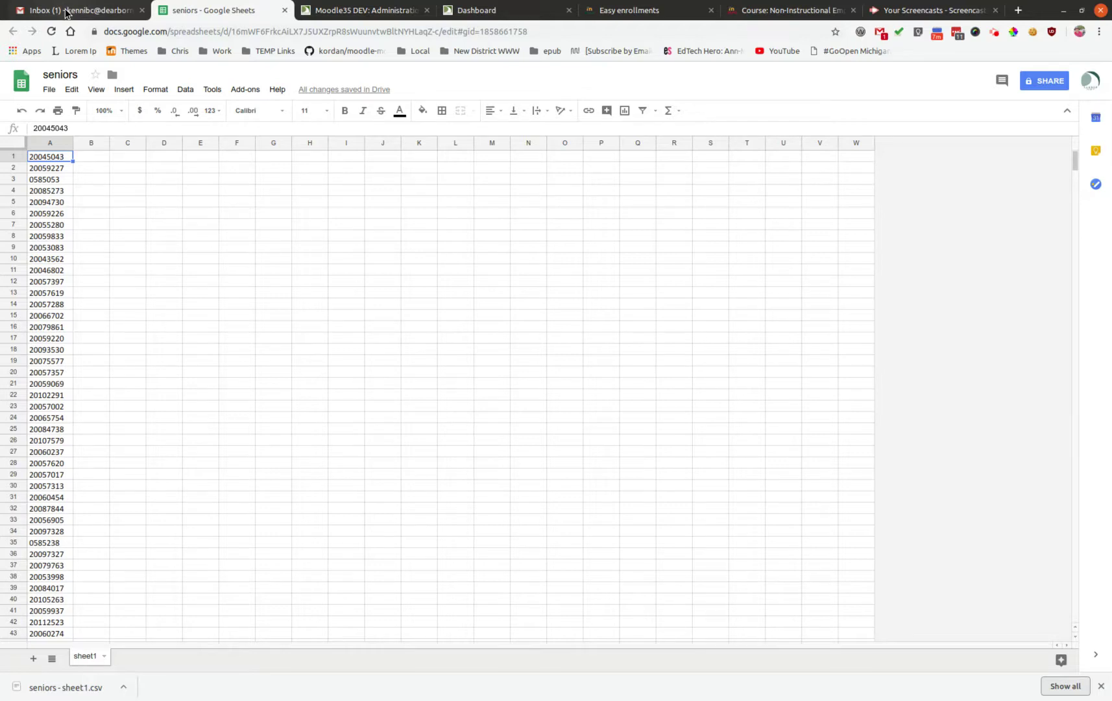
Go to the Senior Homecoming Court Voting course's Participants page in Moodle
click(651, 12)
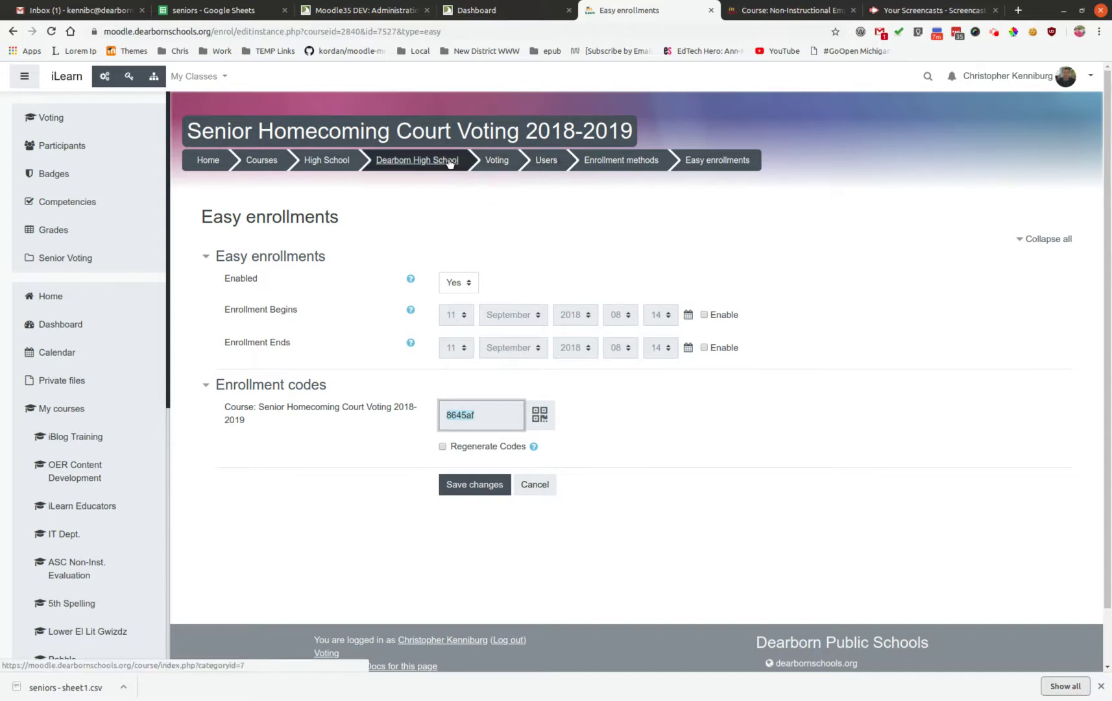
click(500, 161)
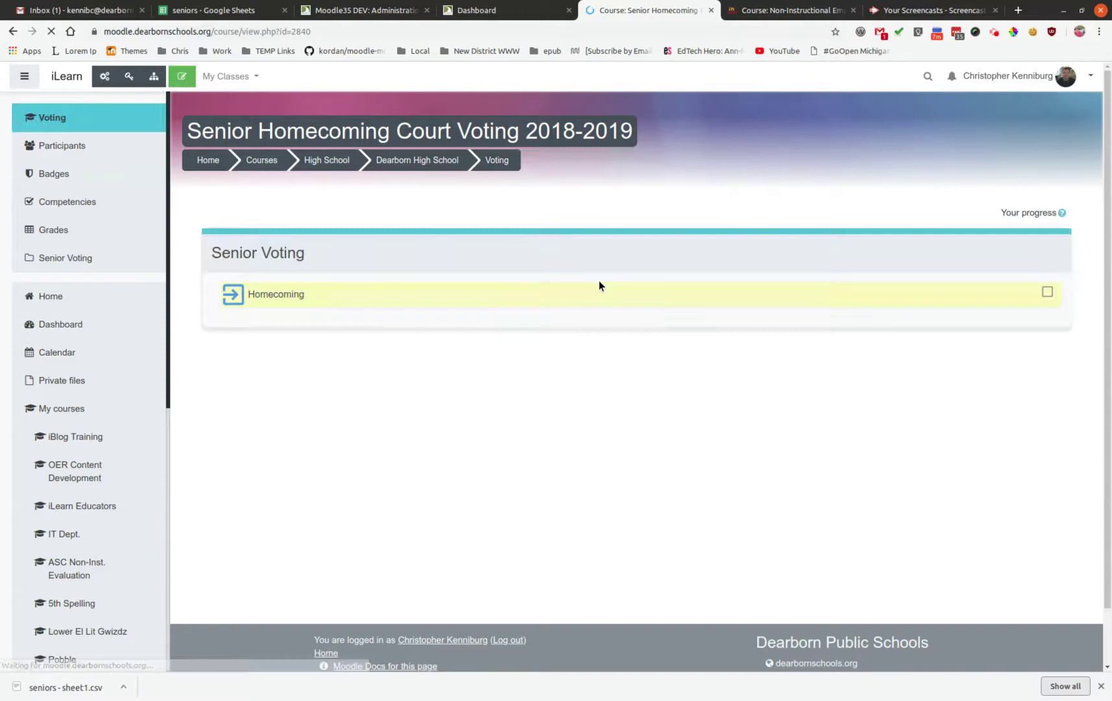
click(87, 156)
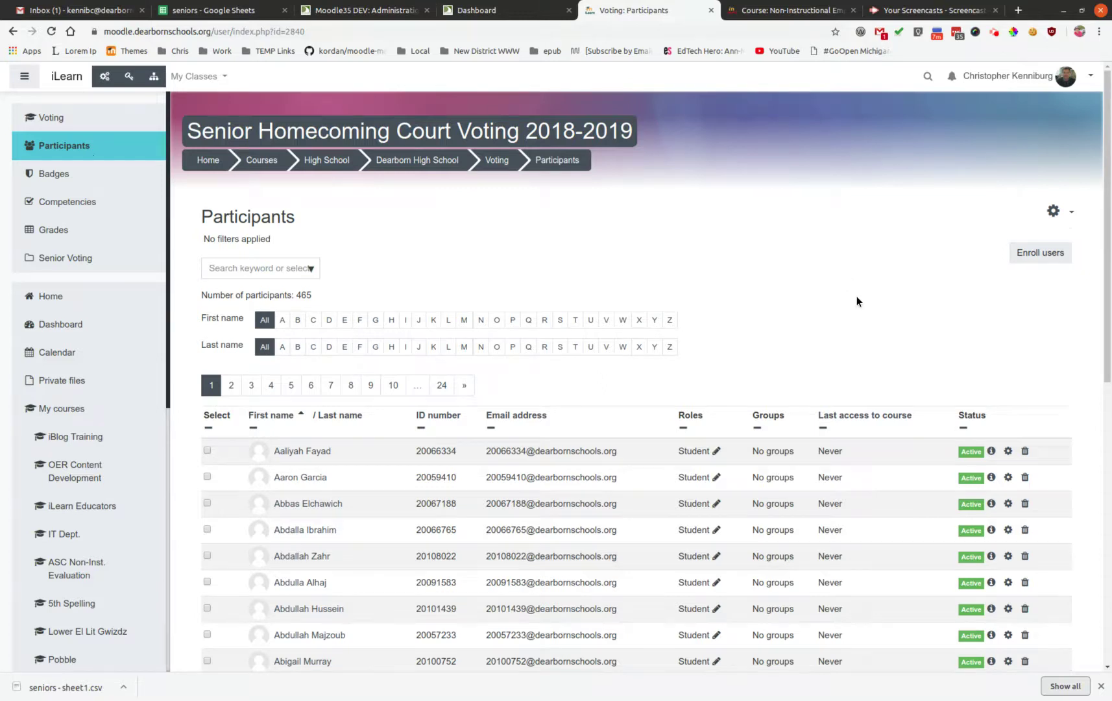
scroll(856, 298, down, 1)
scroll(602, 391, down, 1)
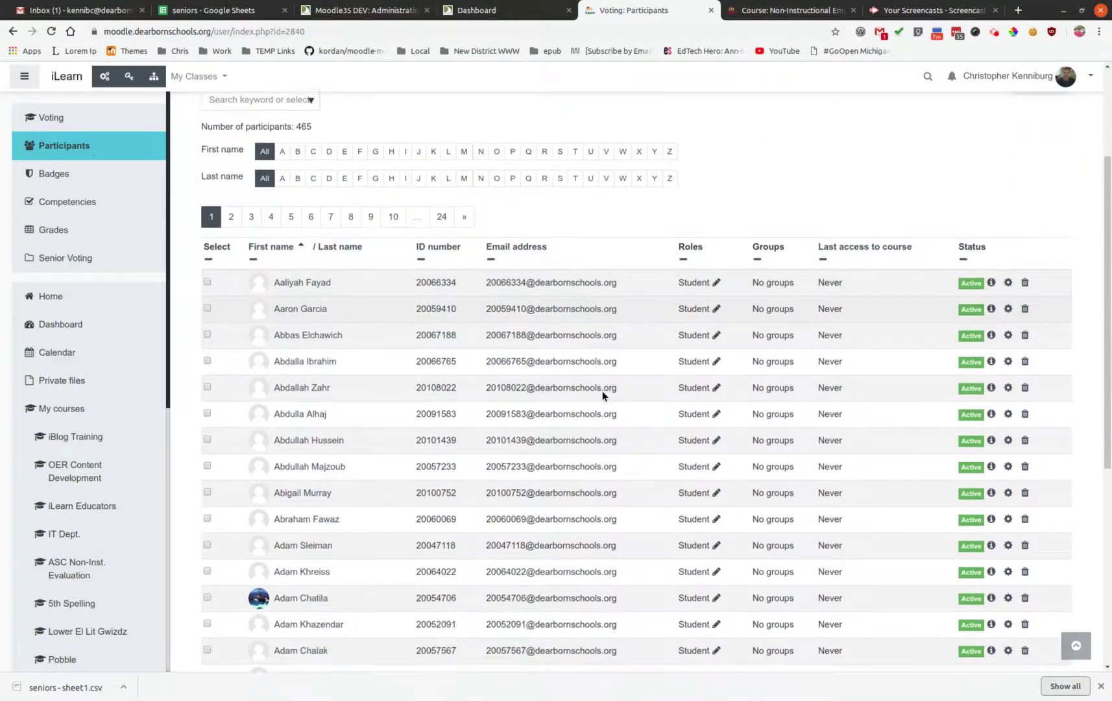
scroll(602, 391, down, 1)
scroll(602, 391, up, 1)
scroll(601, 391, up, 1)
scroll(601, 389, up, 1)
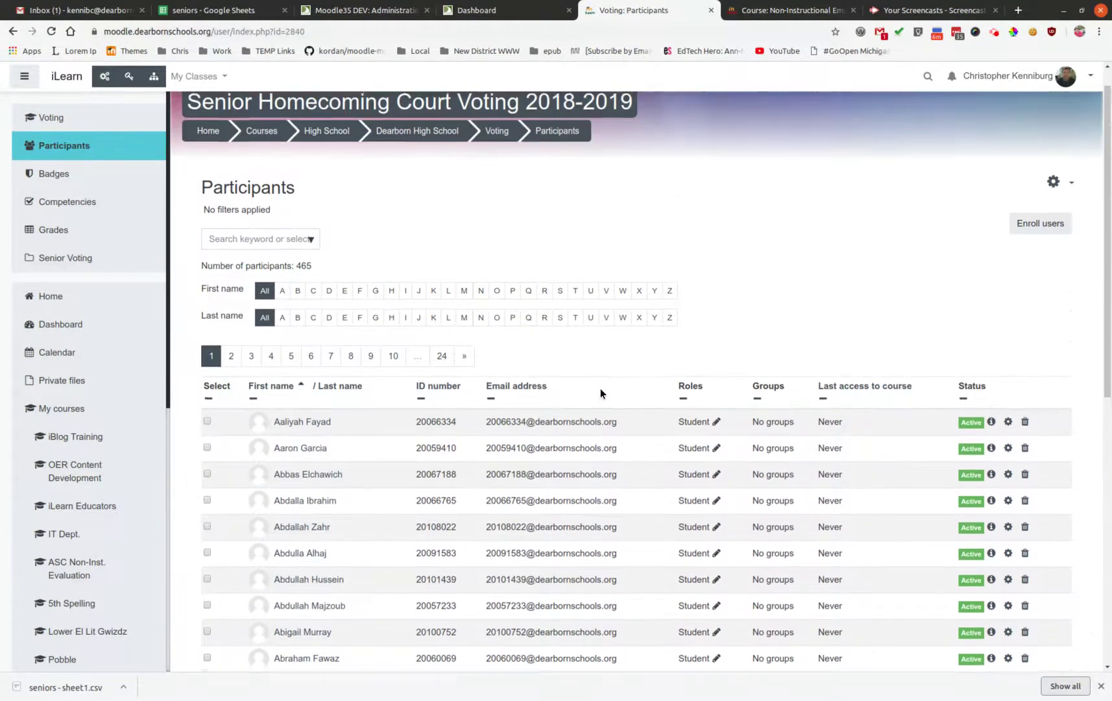
scroll(600, 389, up, 1)
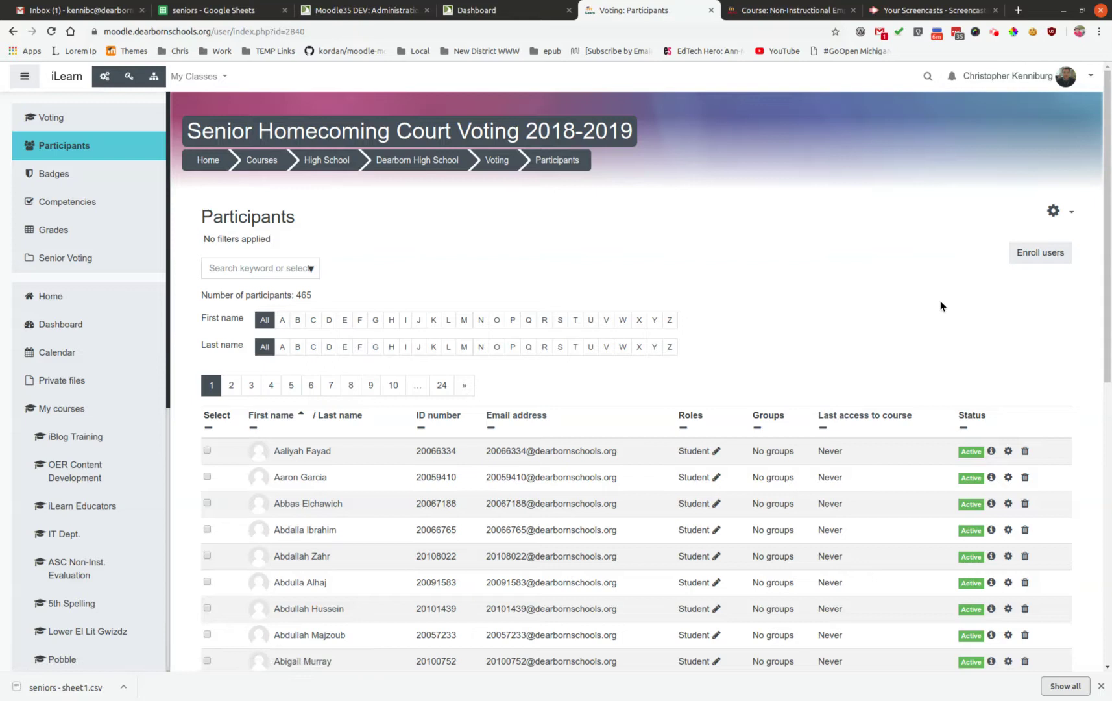
Reach the course's Bulk enrollments page from the enrollment options
click(1053, 212)
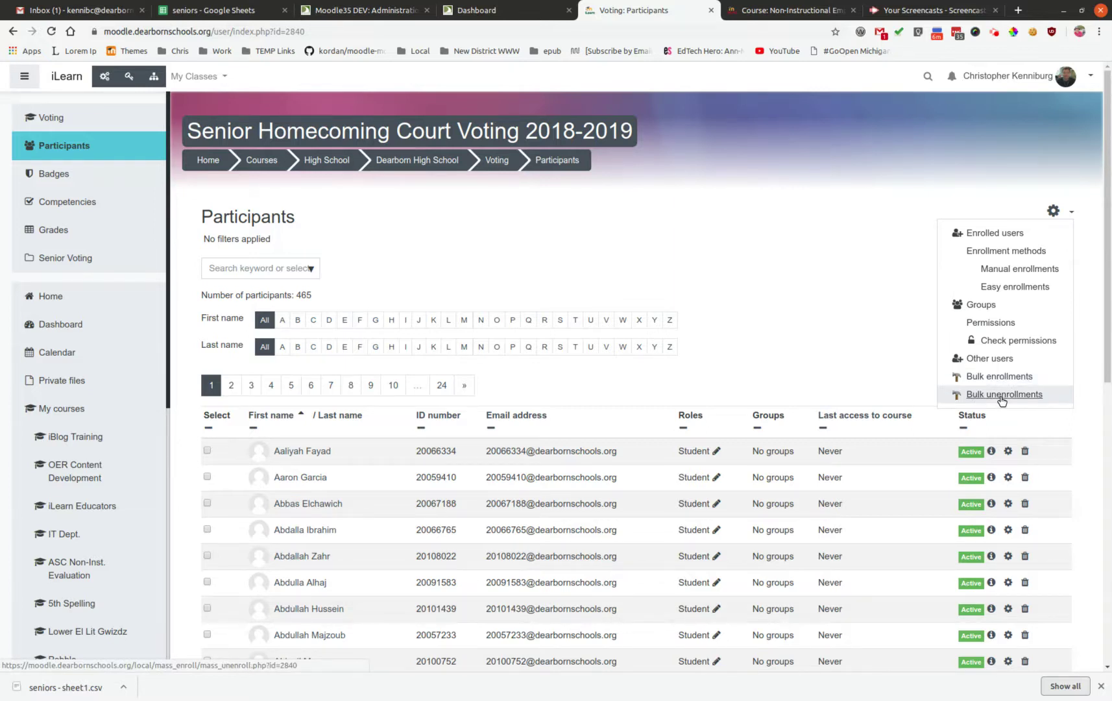
click(1003, 378)
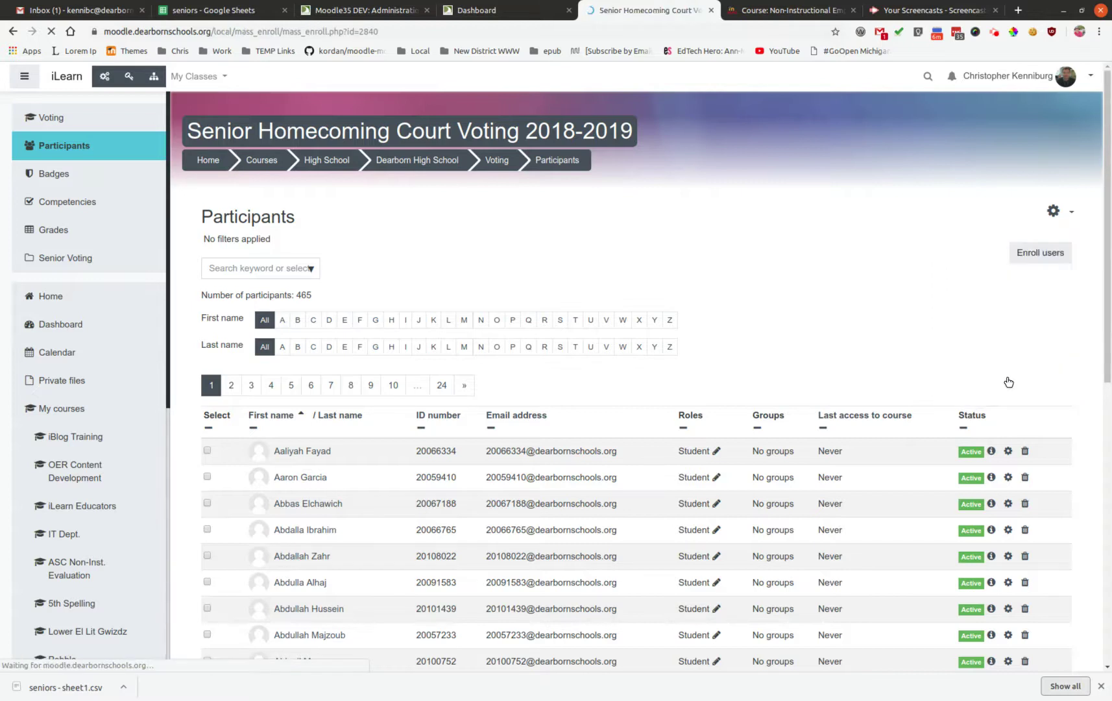
scroll(602, 289, down, 2)
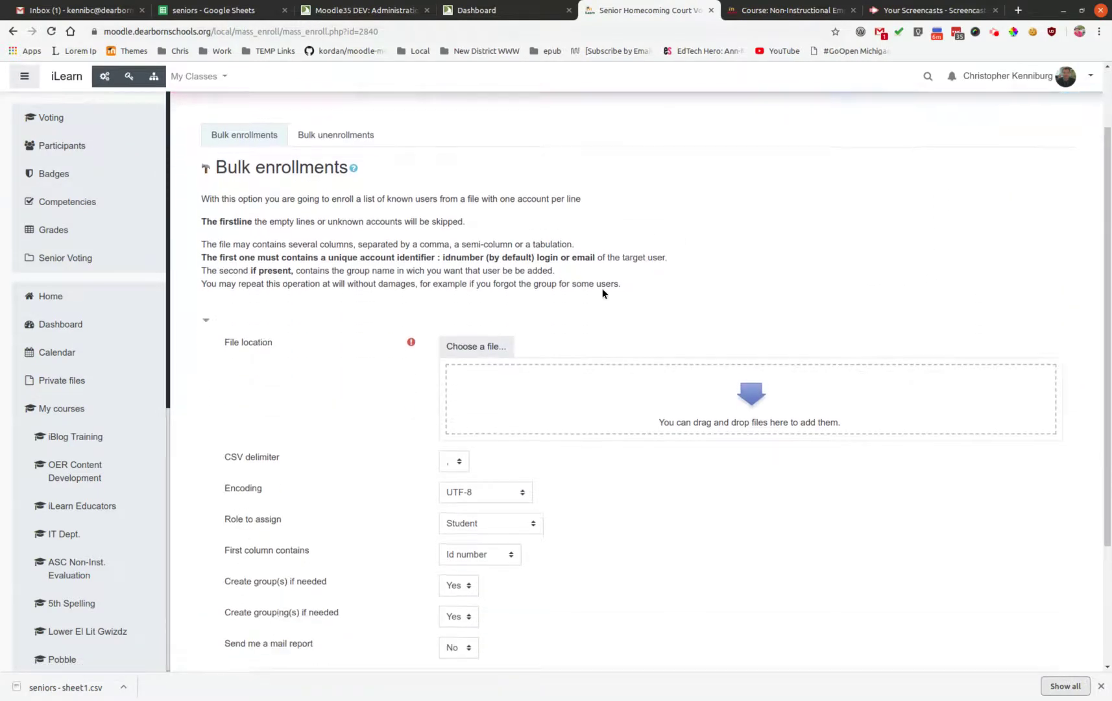
scroll(602, 293, down, 2)
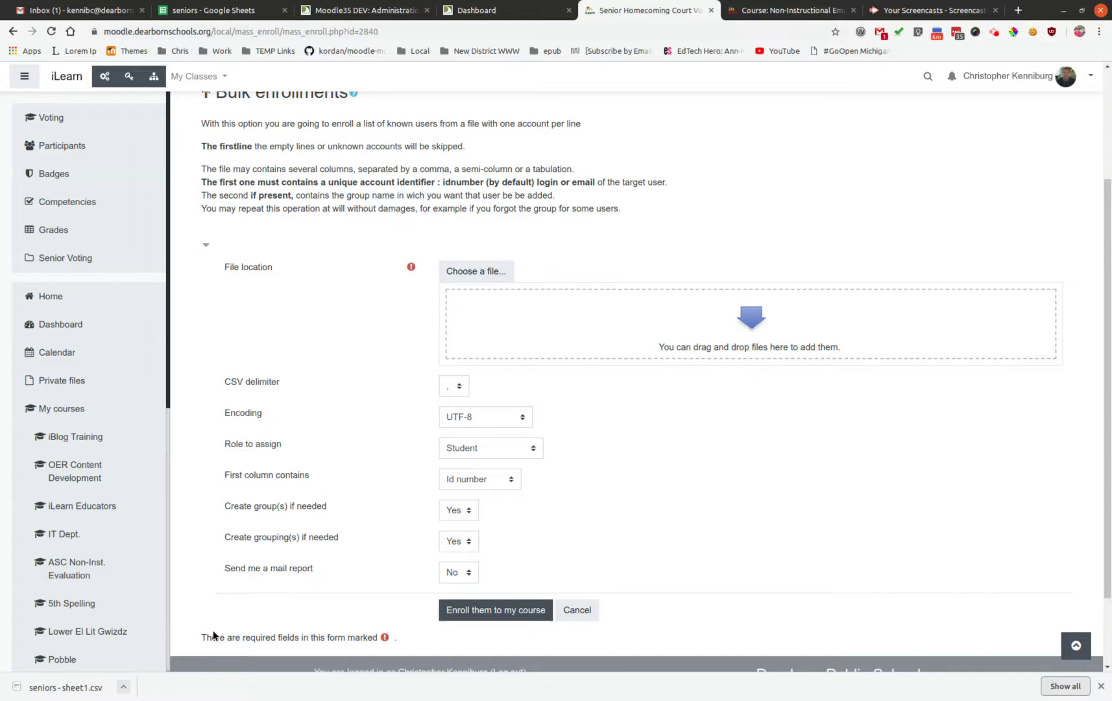
Upload seniors - sheet1.csv as the bulk enrollment file of student IDs
click(464, 272)
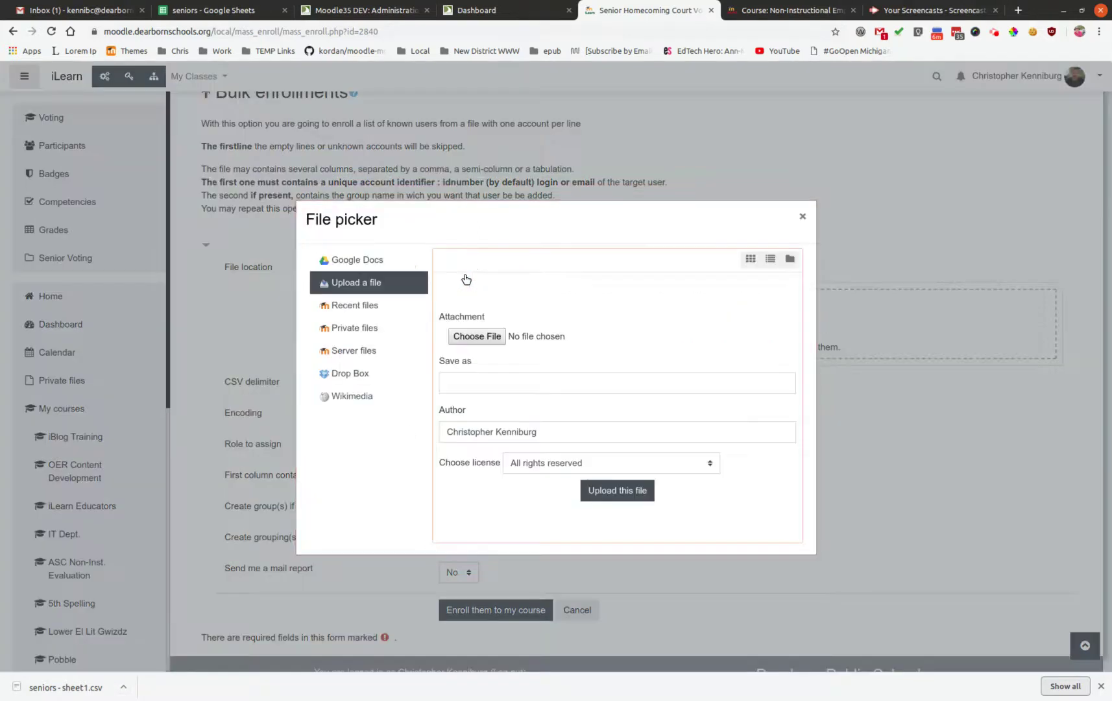
click(475, 343)
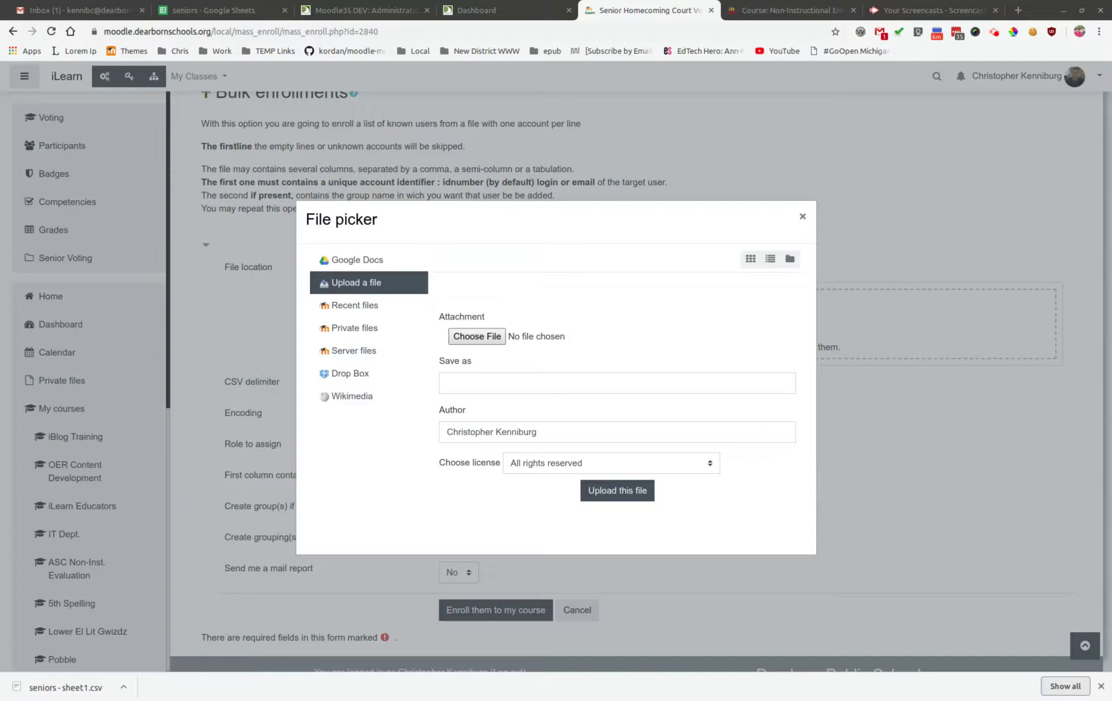
key(Return)
click(630, 491)
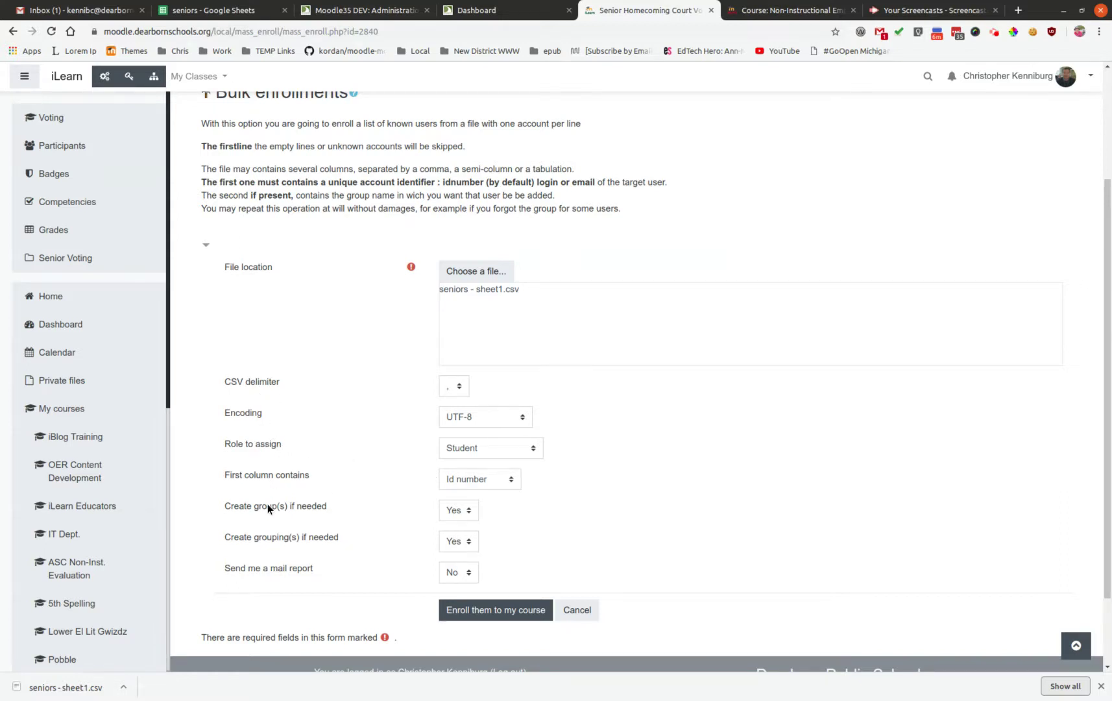
Keep the Student role, match the first column by Login, and enroll them to the course
click(520, 444)
click(484, 479)
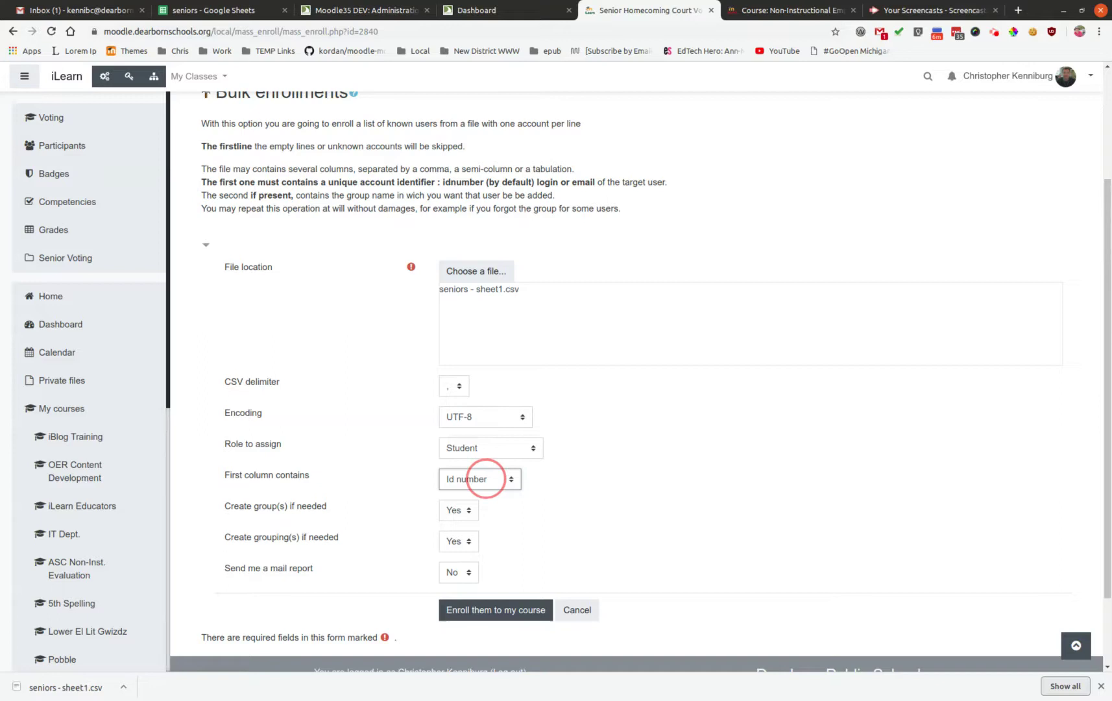
key(Down)
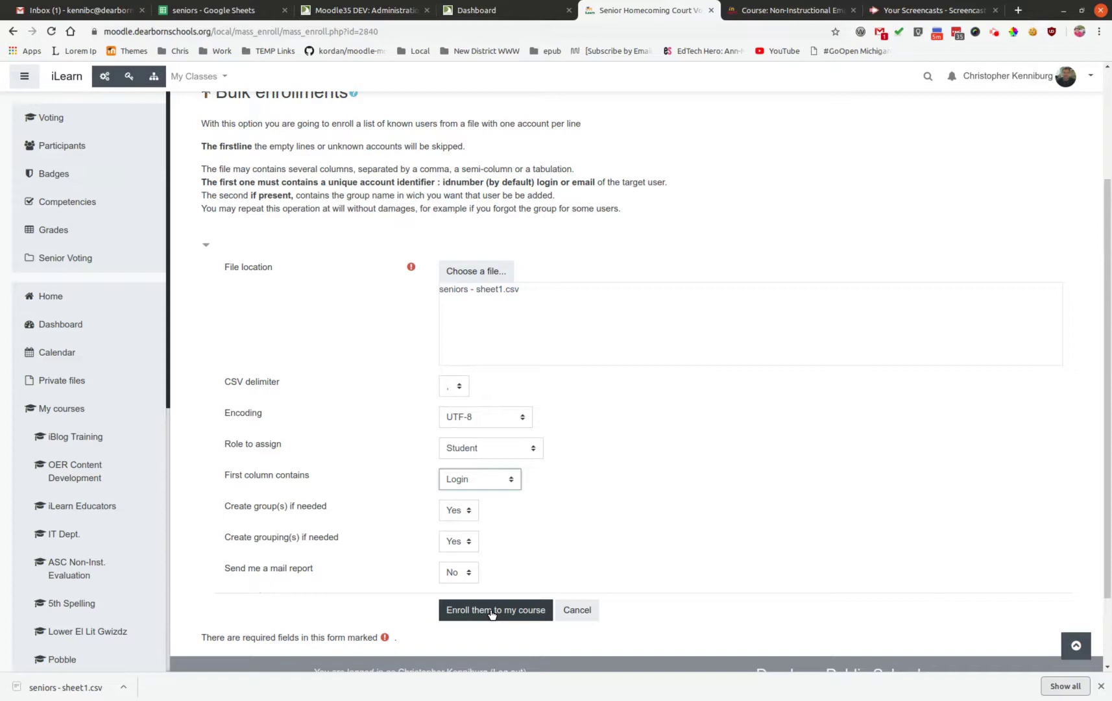
click(492, 613)
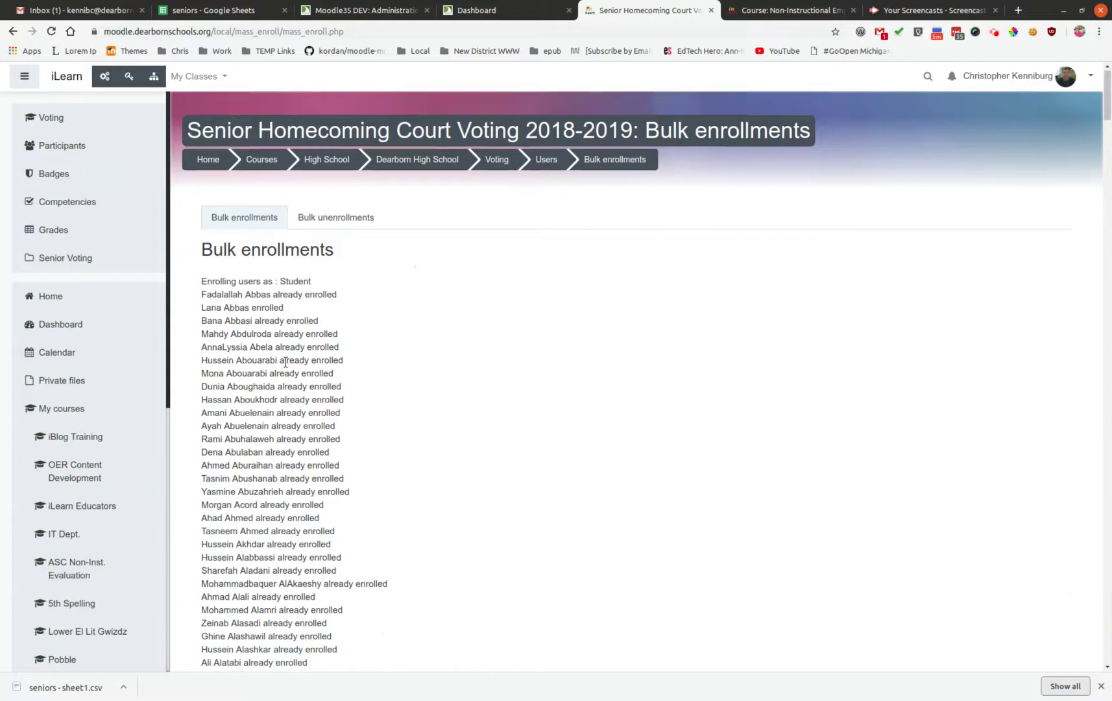
scroll(284, 361, down, 2)
scroll(285, 426, down, 1)
scroll(295, 453, down, 2)
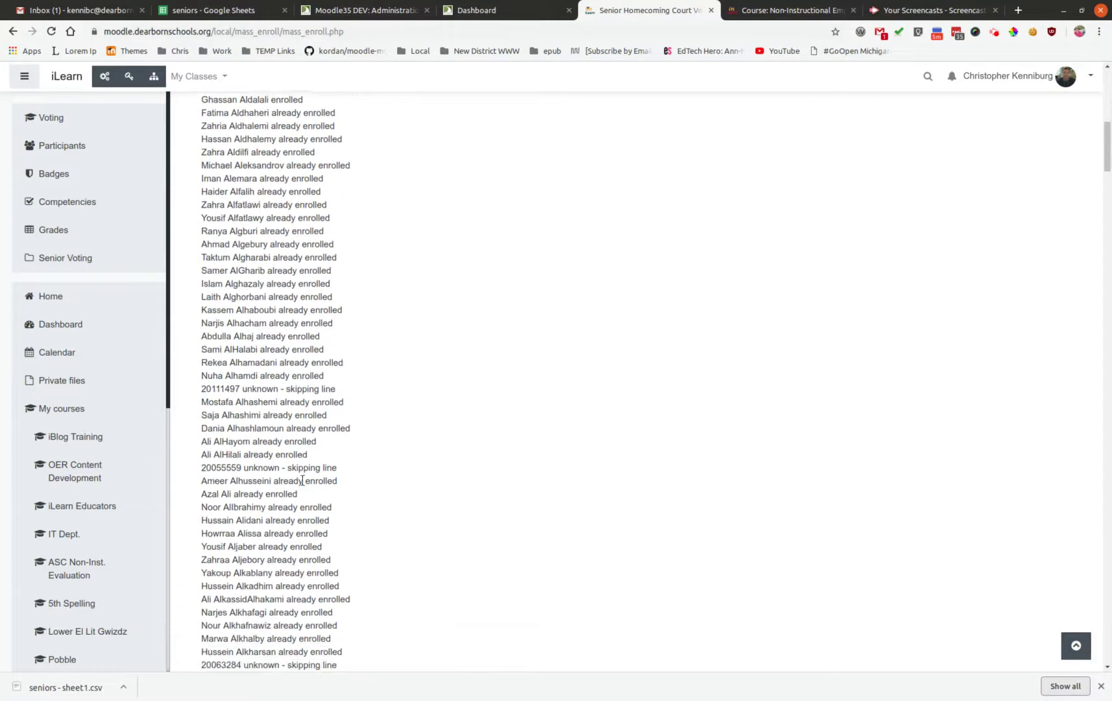
scroll(302, 479, down, 3)
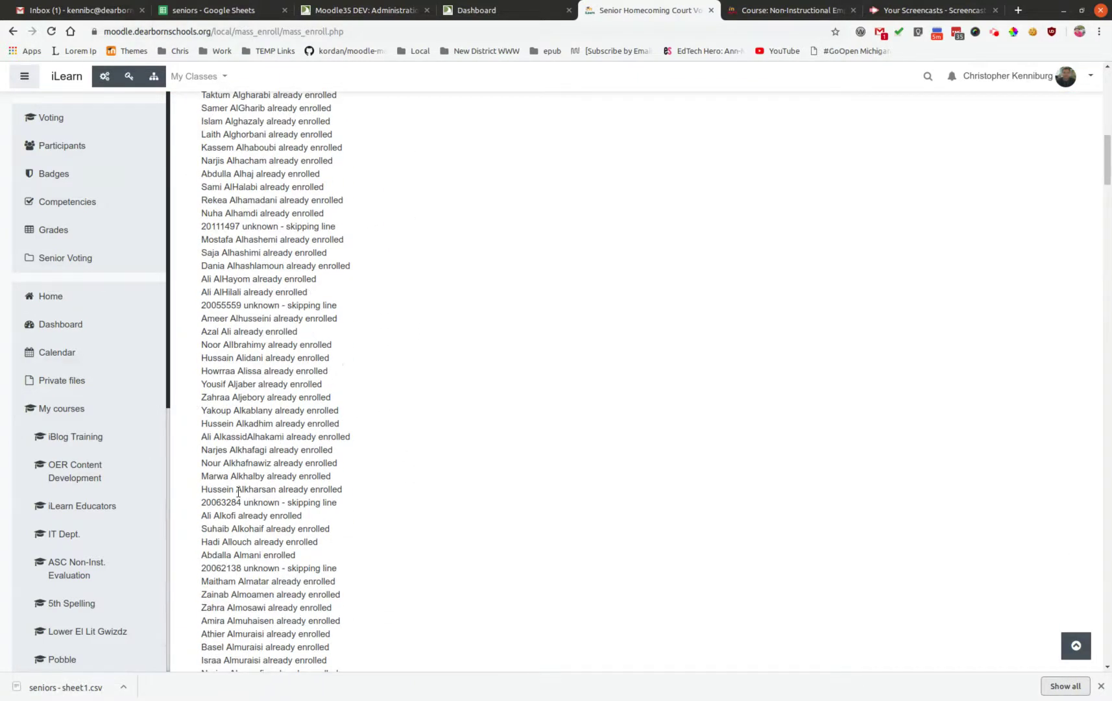
scroll(239, 491, down, 4)
scroll(241, 496, down, 2)
scroll(245, 500, down, 2)
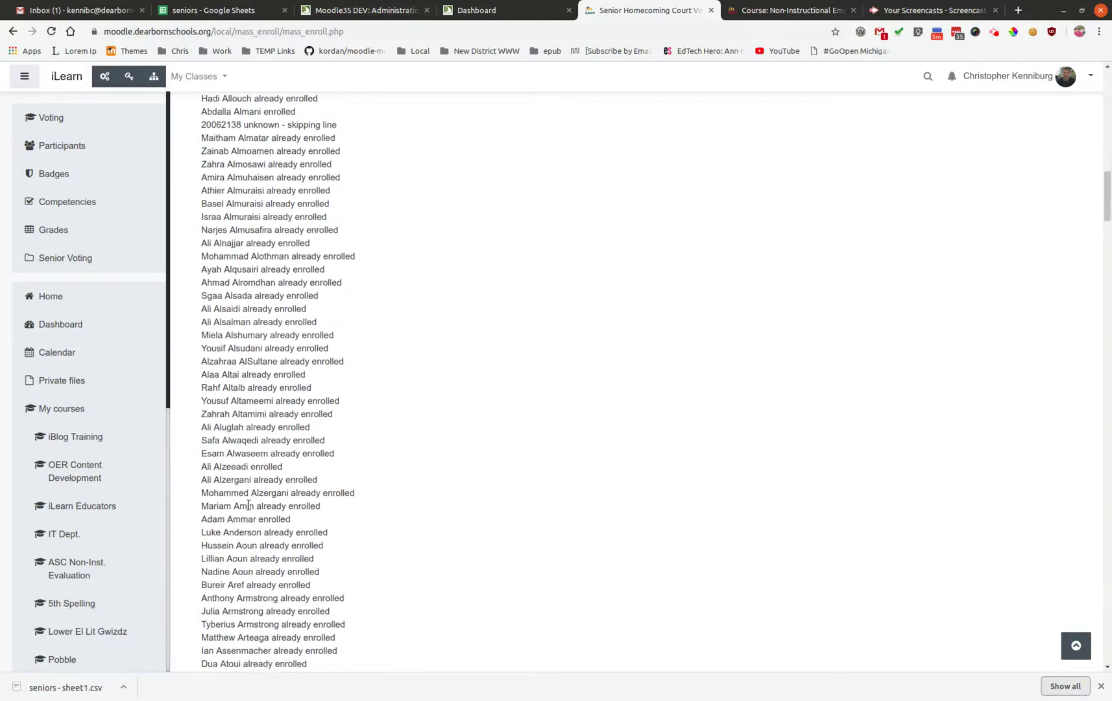
scroll(249, 504, down, 1)
scroll(252, 494, down, 1)
scroll(261, 452, up, 1)
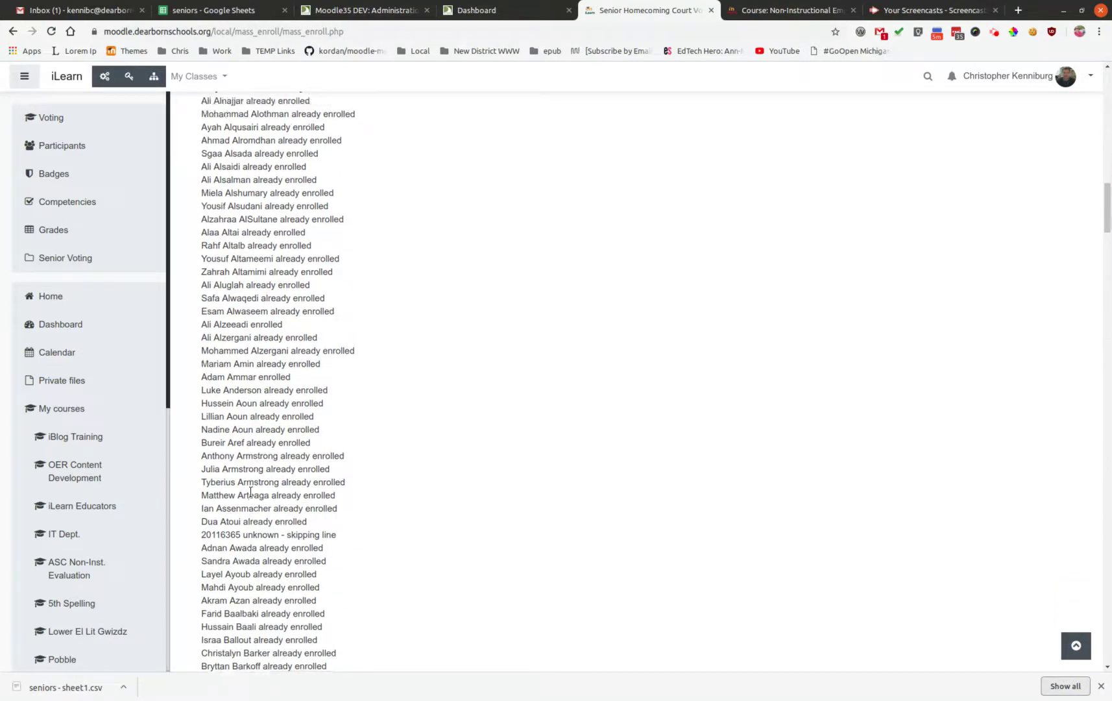
scroll(278, 366, up, 3)
Review the report's skipped ID lines and 41-enrolled summary, then continue to the empty form
drag(205, 219, 381, 220)
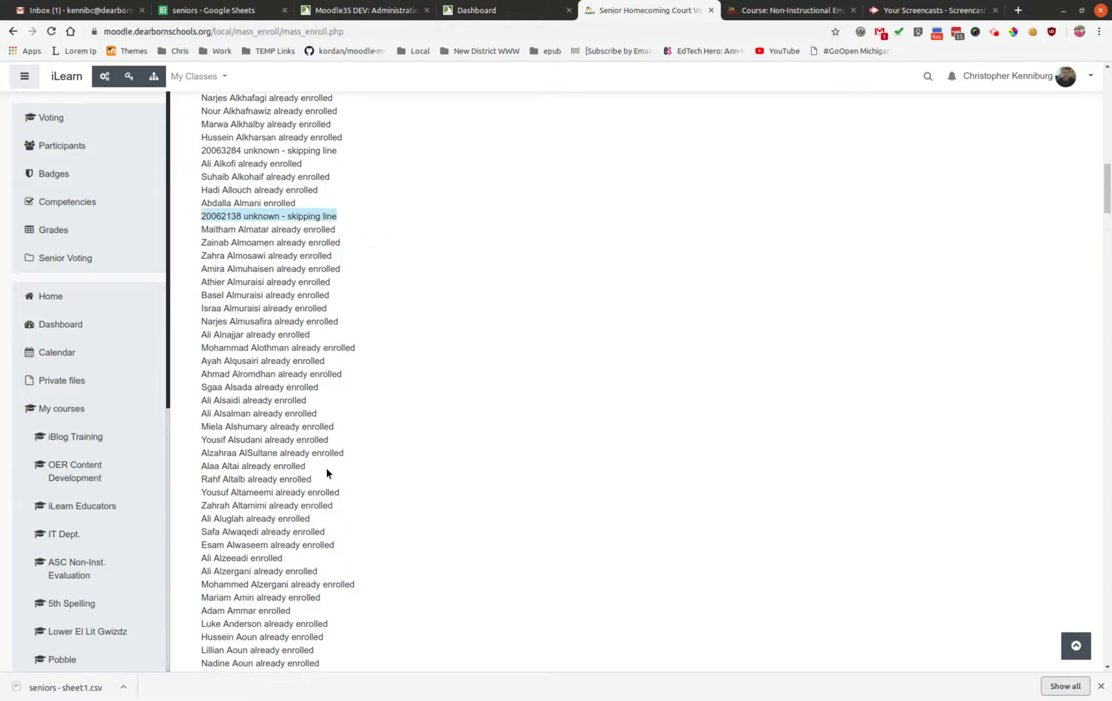
scroll(325, 472, down, 1)
scroll(308, 478, down, 1)
scroll(305, 483, down, 5)
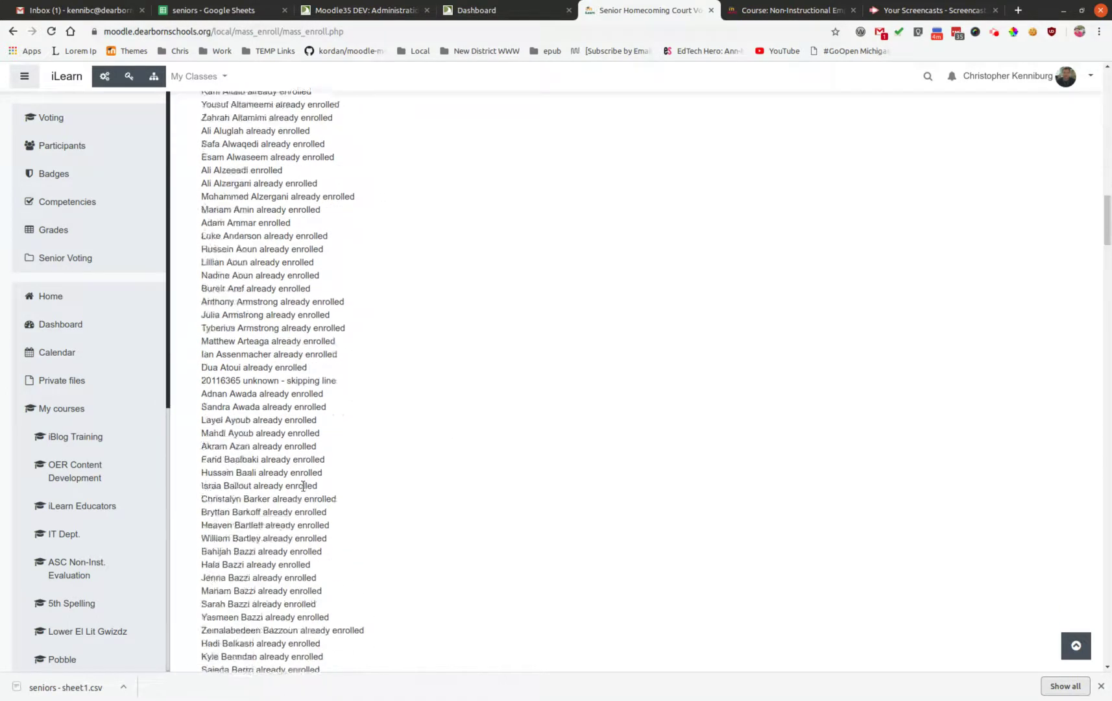
scroll(304, 484, down, 2)
scroll(301, 486, down, 3)
scroll(301, 486, down, 1)
scroll(301, 486, down, 2)
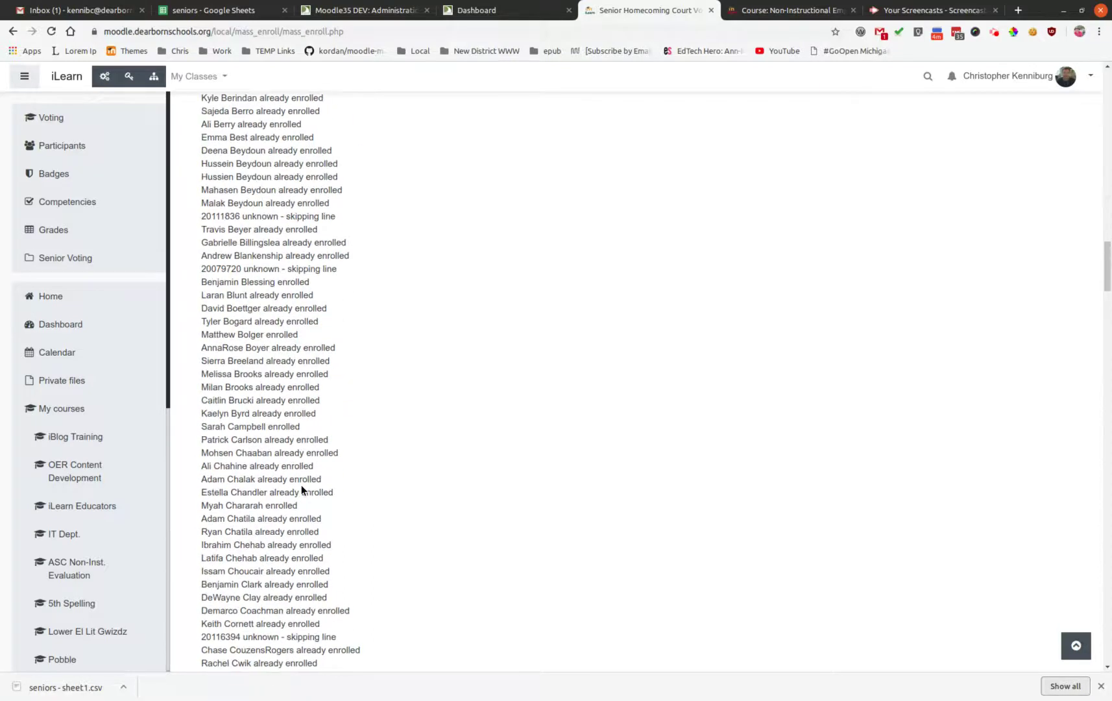
scroll(1104, 270, down, 20)
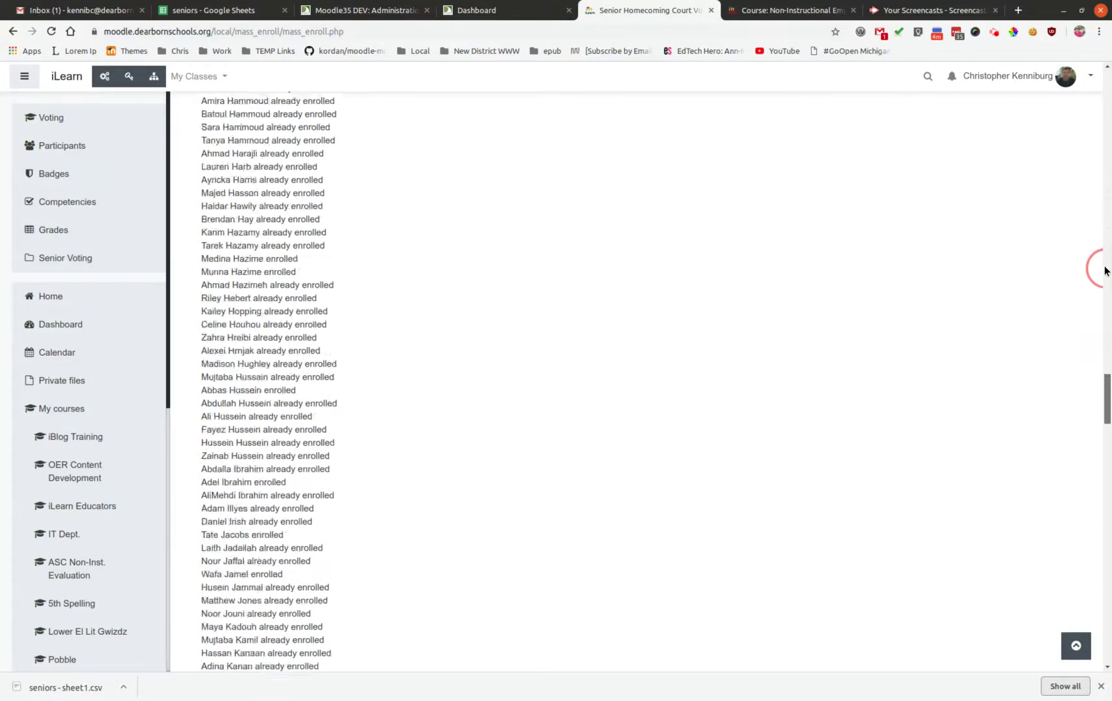
scroll(1104, 271, down, 20)
click(635, 545)
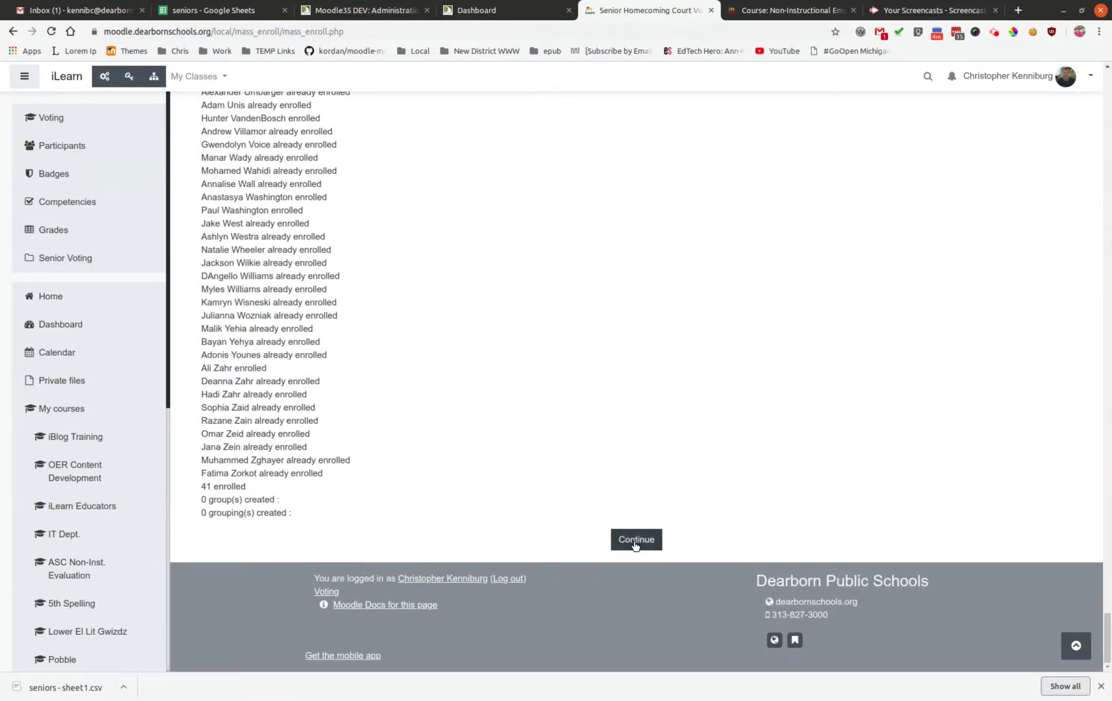
click(632, 540)
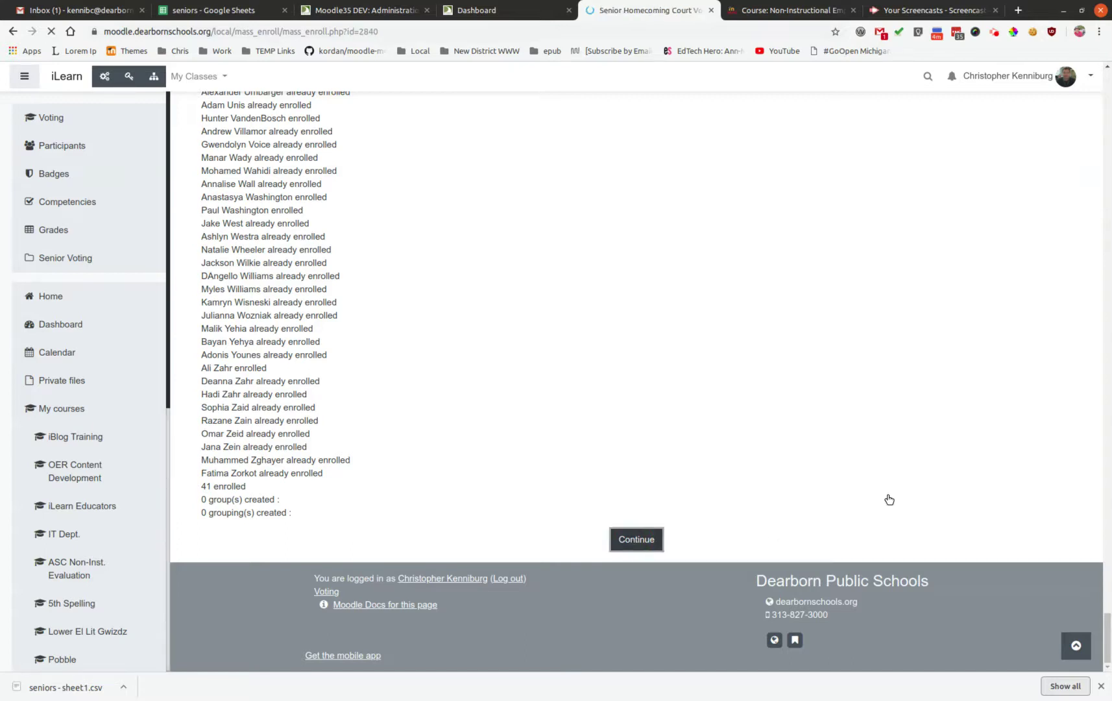